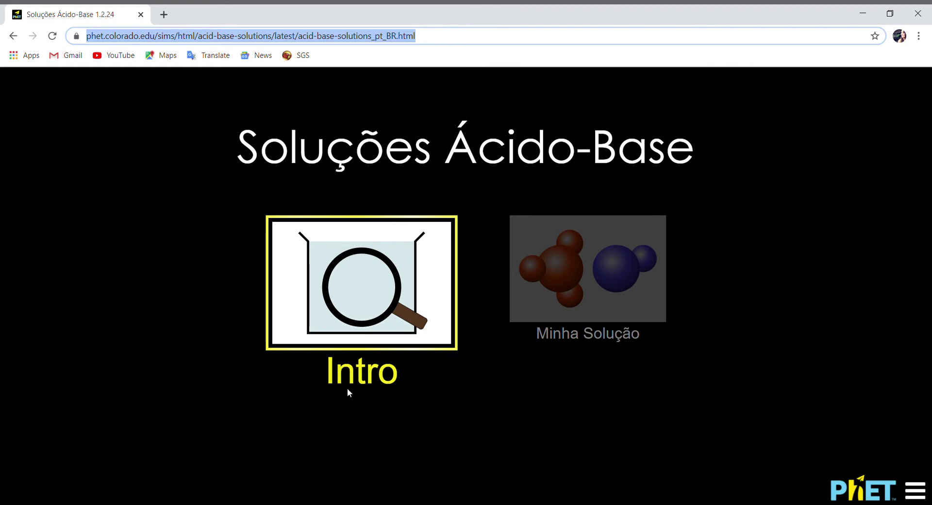
Open the Intro simulation and bring up the pH paper and the conductivity tester in turn above the water
left_click(372, 321)
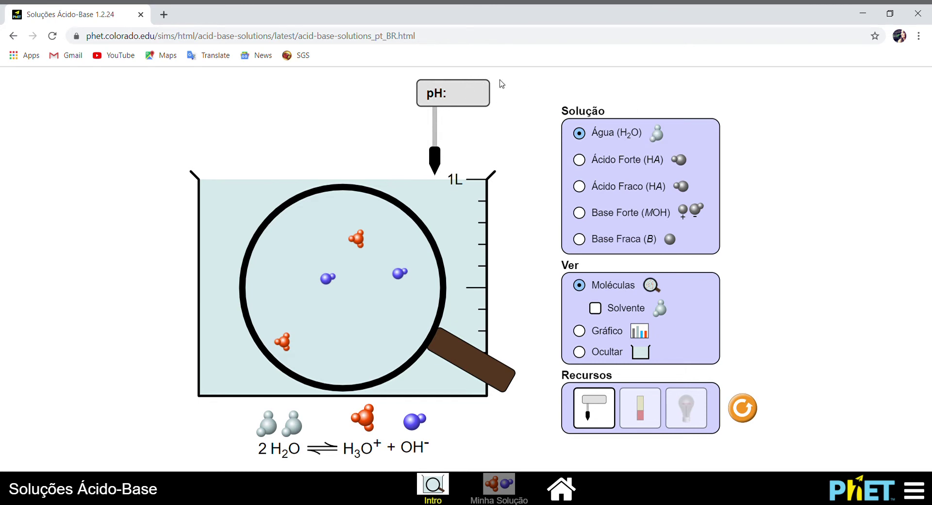
left_click(645, 412)
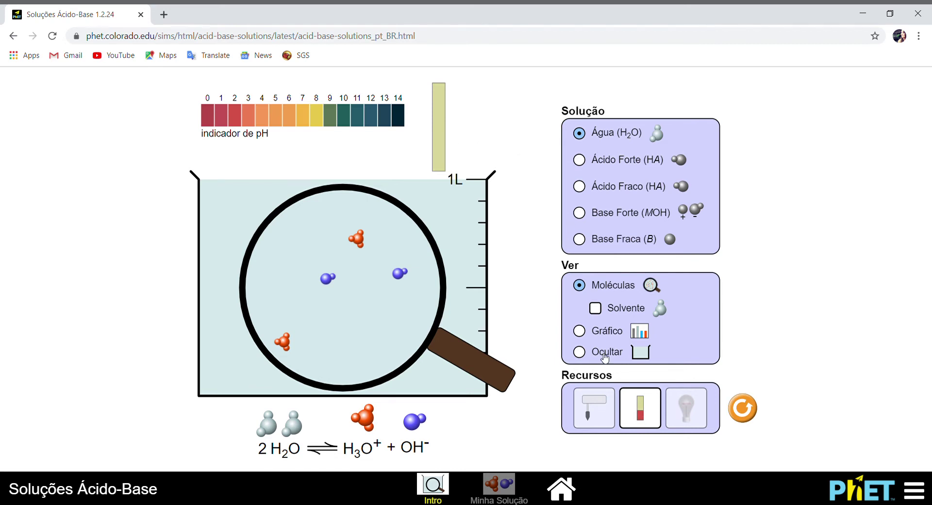
left_click(697, 422)
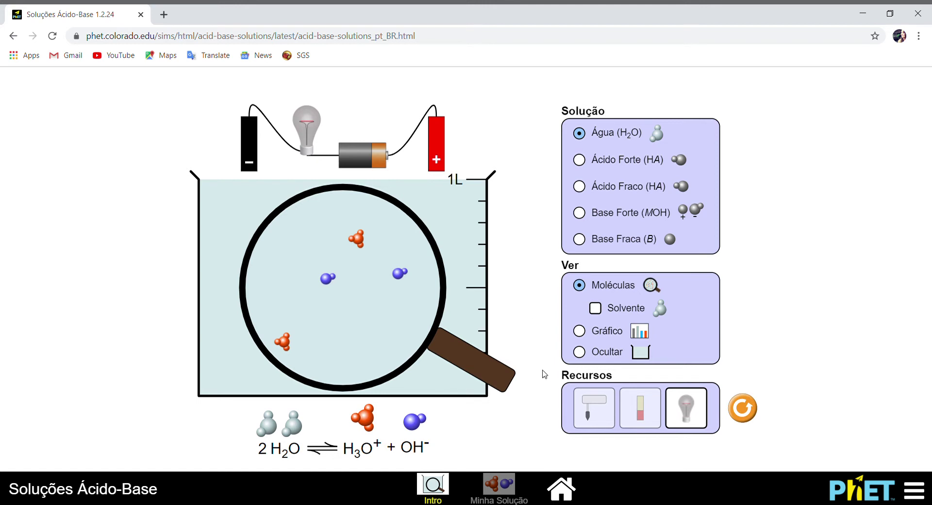
Test the water's pH by dipping the pH meter and the indicator paper into the beaker
left_click(584, 411)
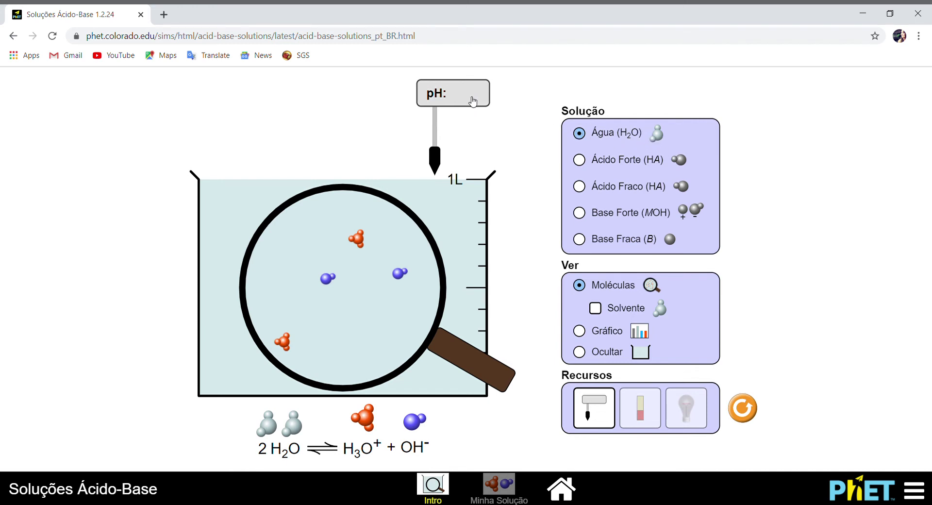
mouse_move(474, 101)
left_mouse_down()
mouse_move(471, 147)
mouse_move(470, 102)
left_mouse_up()
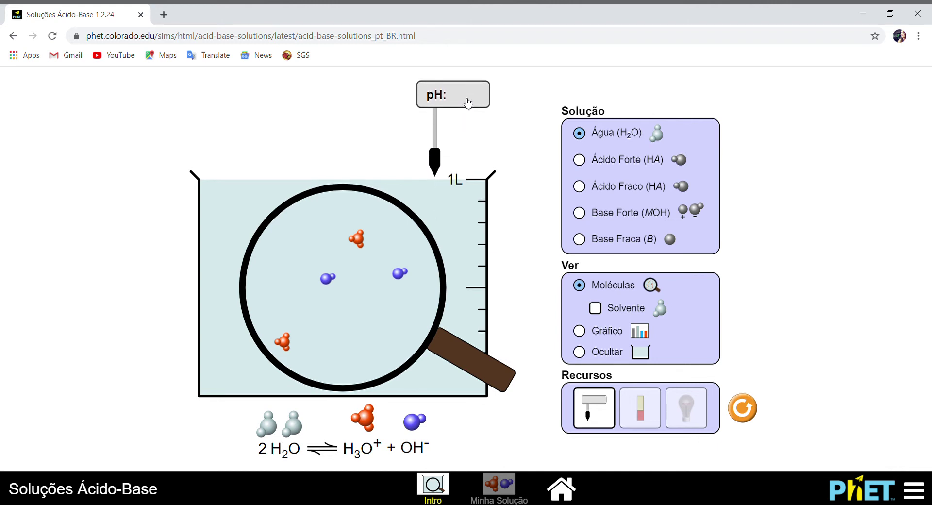
left_click(640, 408)
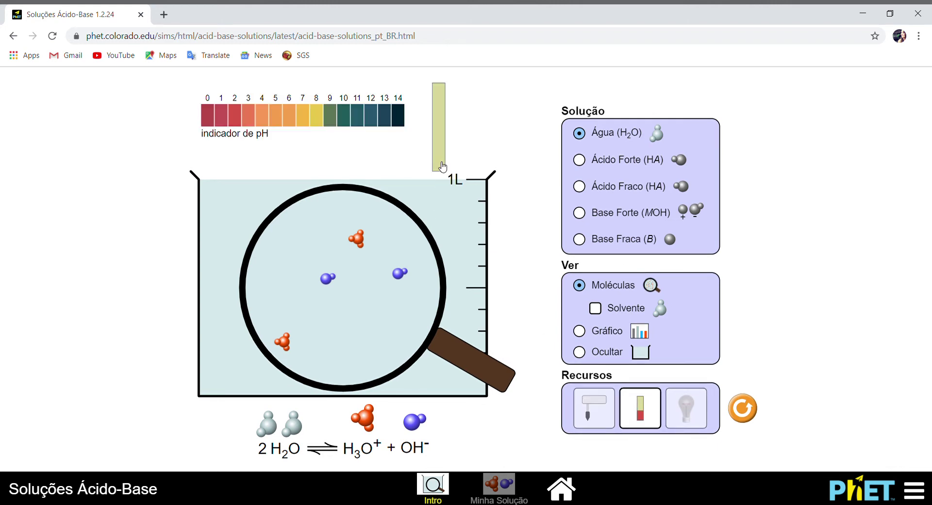
mouse_move(442, 119)
left_mouse_down()
mouse_move(439, 165)
mouse_move(440, 119)
left_mouse_up()
left_click_drag(439, 86, 443, 113)
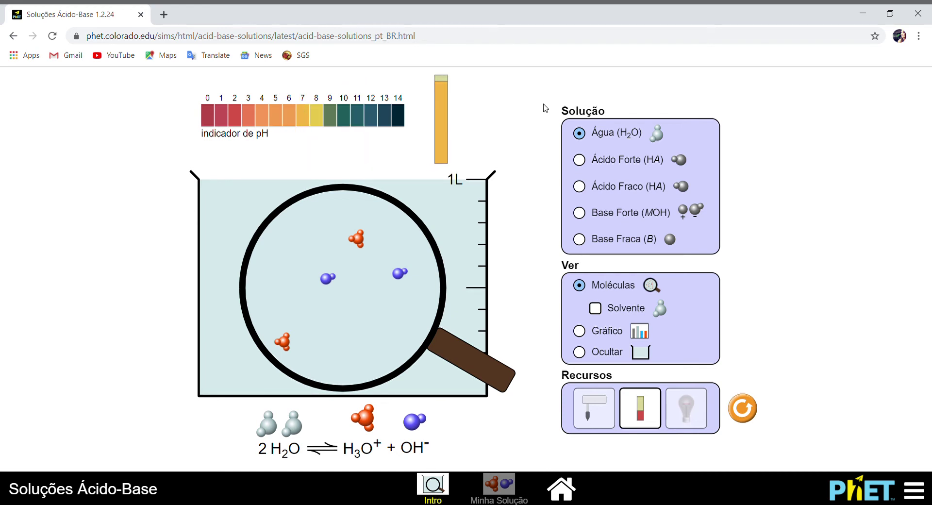
Test the water's conductivity by lowering the light-bulb circuit's electrodes into the beaker and lifting them back out
left_click(686, 409)
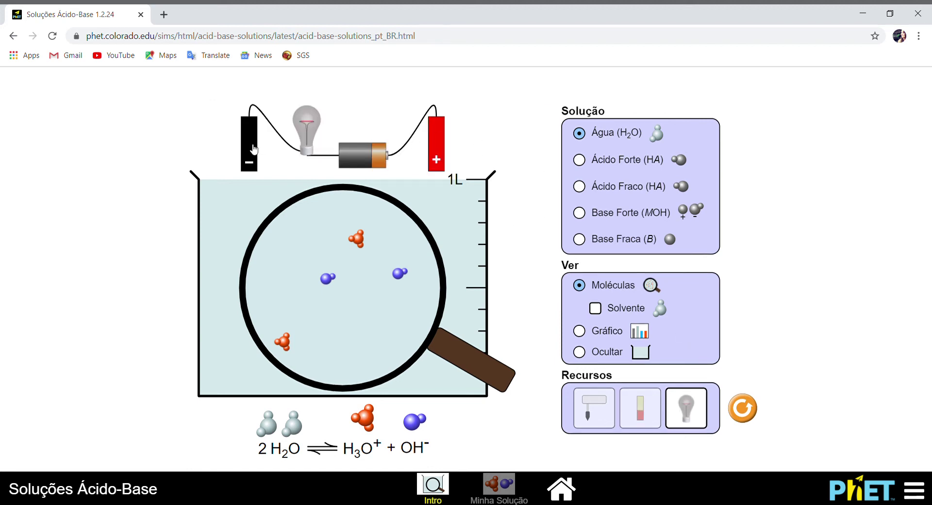
left_click_drag(253, 149, 257, 198)
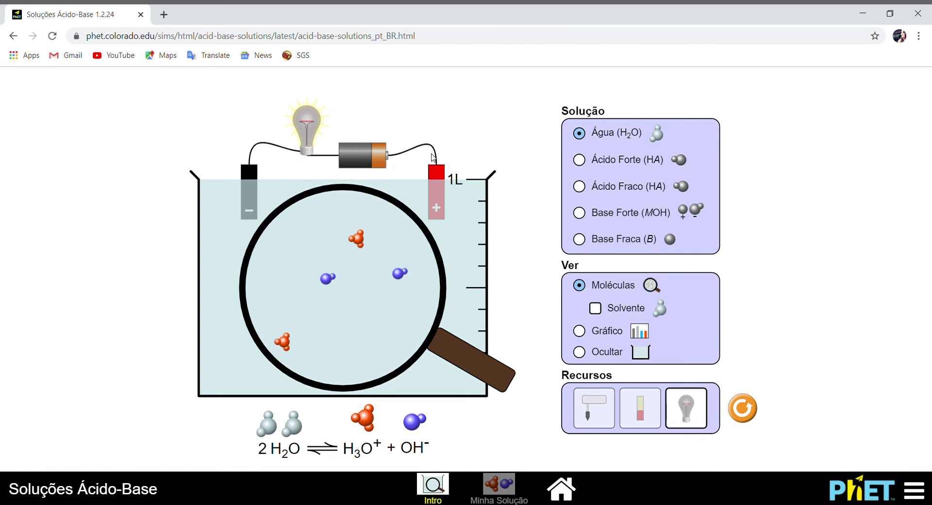
left_click_drag(439, 174, 440, 117)
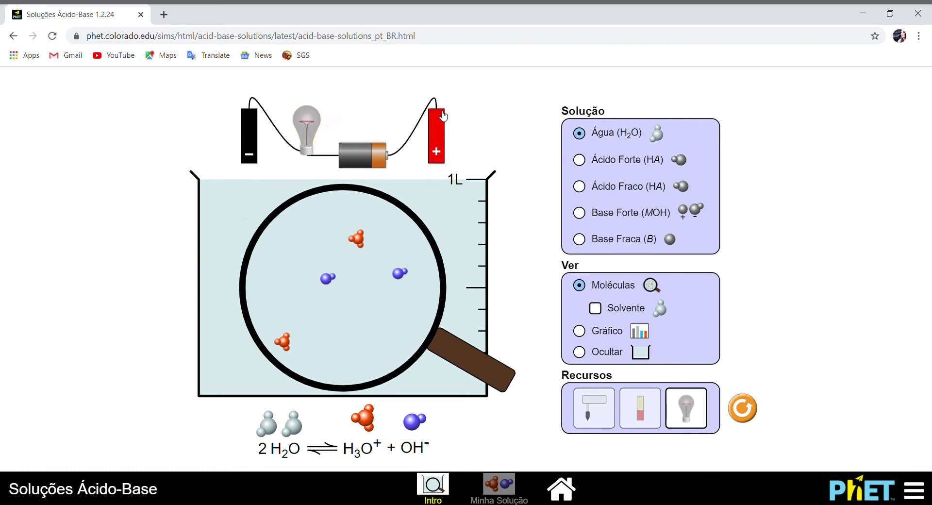
Switch the solution to Ácido Forte (HA) and test it with the electrodes and the pH paper, holding the paper against the colour scale
left_click(579, 163)
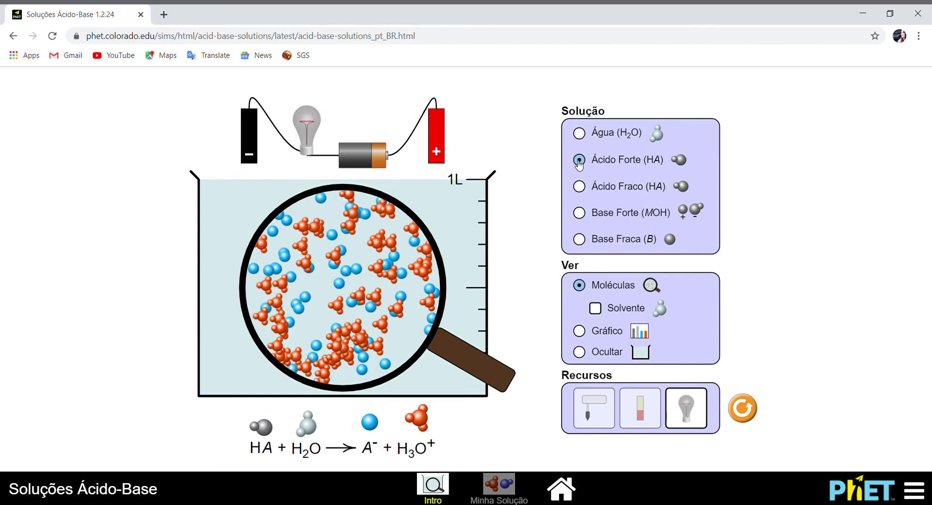
mouse_move(439, 130)
left_mouse_down()
mouse_move(437, 171)
mouse_move(442, 126)
left_mouse_up()
left_click(640, 408)
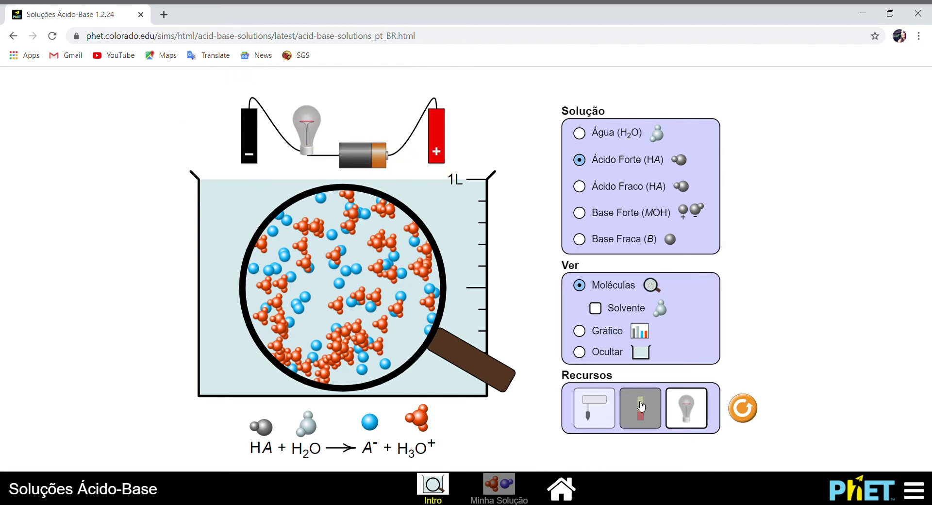
left_click_drag(448, 118, 325, 122)
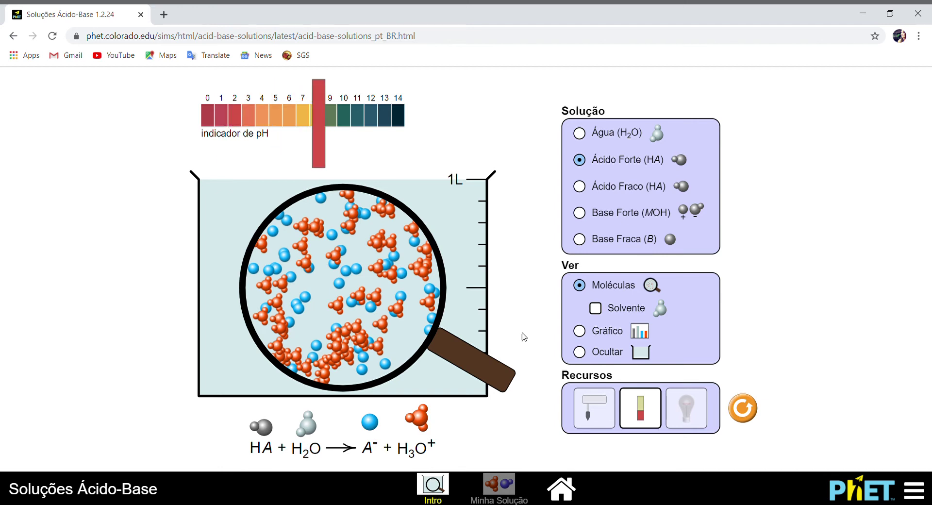
Measure the strong acid's pH by dipping the pH meter into the solution
left_click(603, 425)
left_click_drag(478, 99, 464, 126)
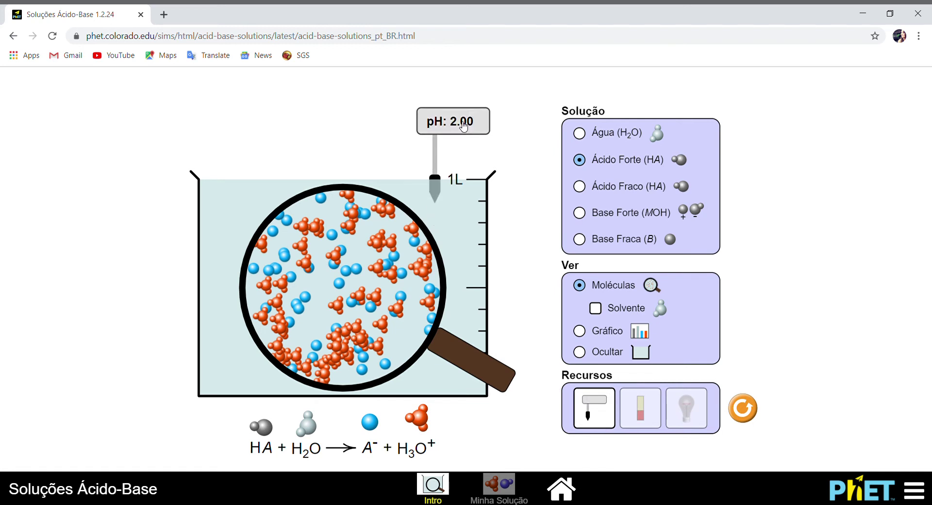
mouse_move(477, 132)
left_mouse_down()
mouse_move(477, 109)
mouse_move(465, 141)
mouse_move(465, 122)
left_mouse_up()
Switch the solution to Ácido Fraco (HA), dip the pH paper in it and match the paper against the colour scale
left_click(586, 193)
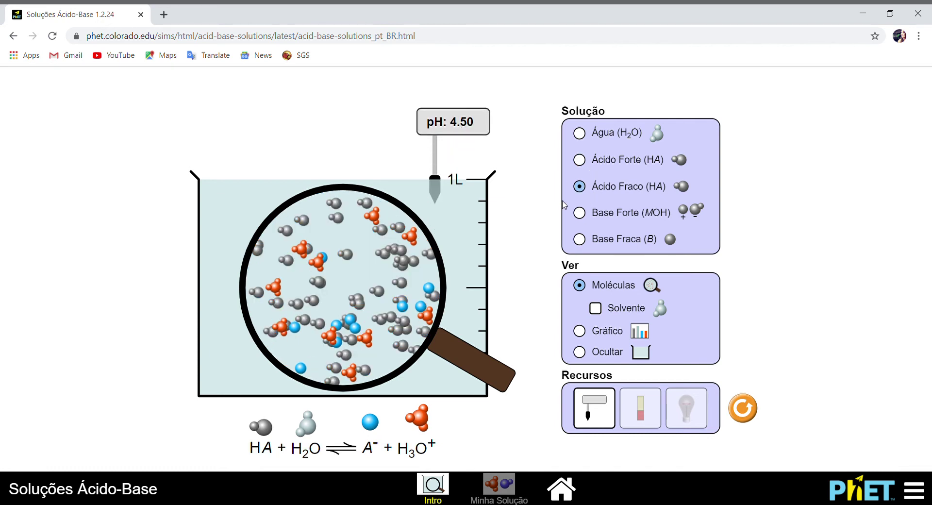
left_click(645, 419)
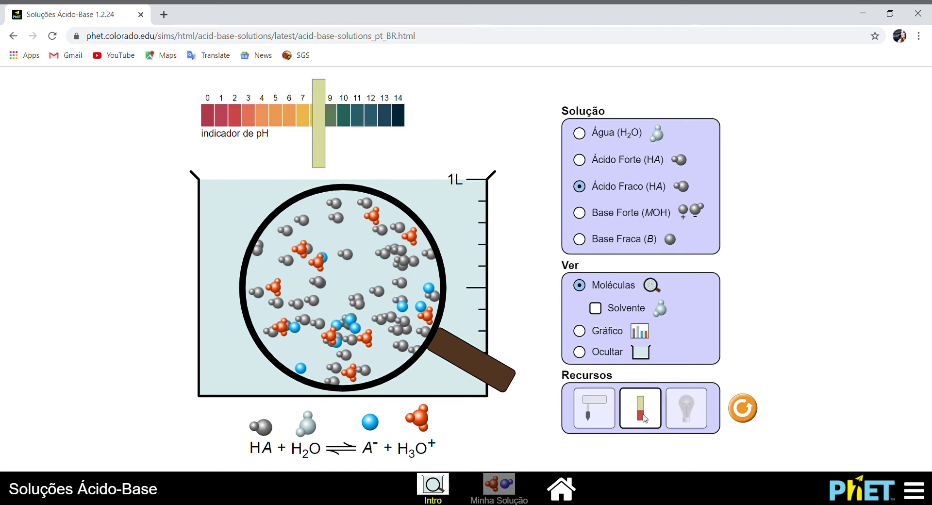
left_click_drag(320, 141, 283, 134)
left_click_drag(269, 132, 255, 128)
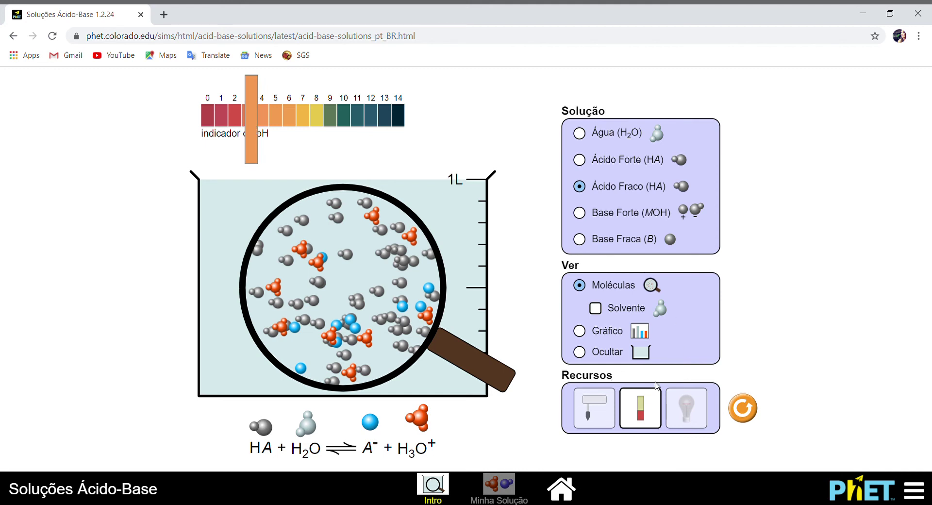
Test the weak acid's conductivity by lowering the bulb circuit's electrodes into the solution and raising them again
left_click(687, 414)
left_click_drag(439, 144, 440, 194)
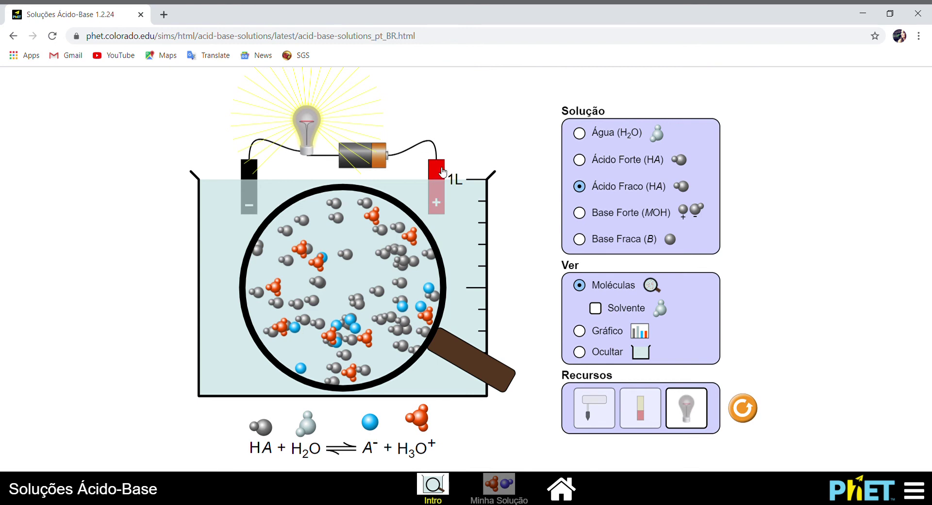
left_click_drag(441, 171, 442, 120)
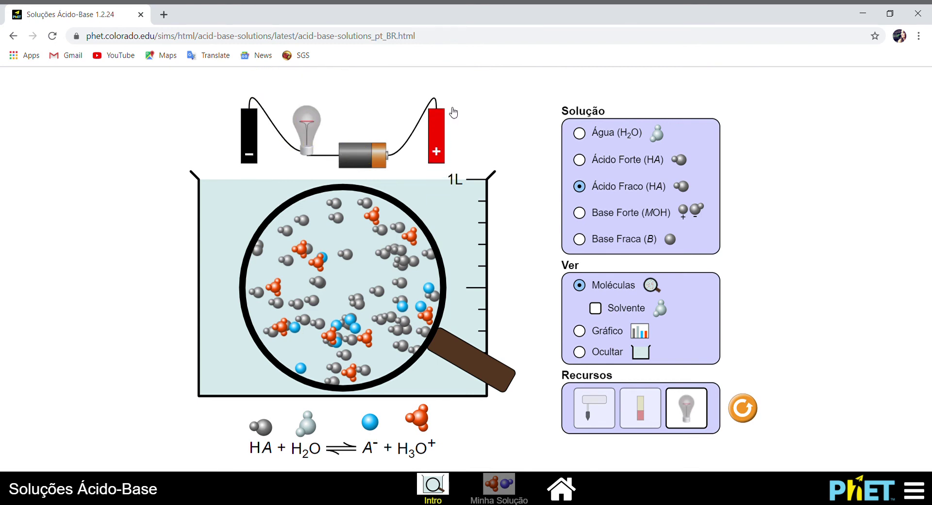
Switch the solution to Base Forte (MOH) and test its conductivity by dipping and removing the electrodes
left_click(580, 214)
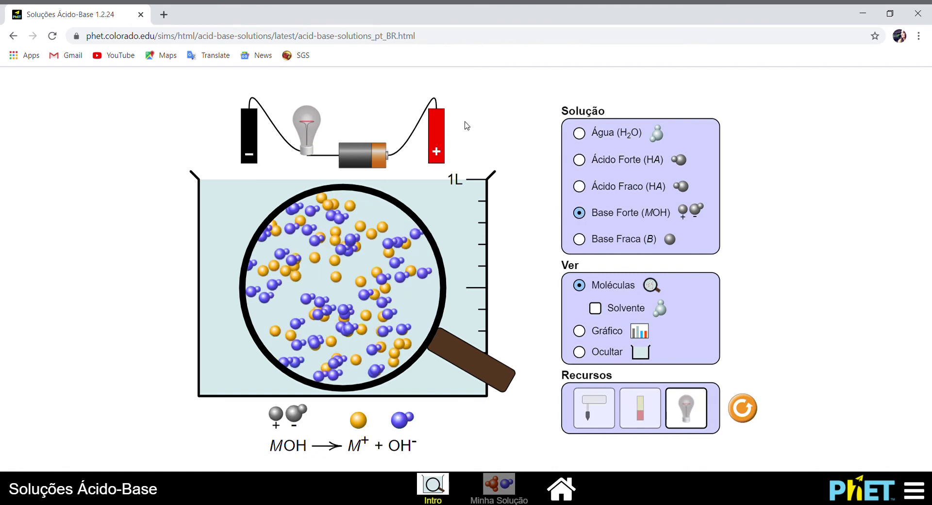
left_click_drag(442, 124, 441, 171)
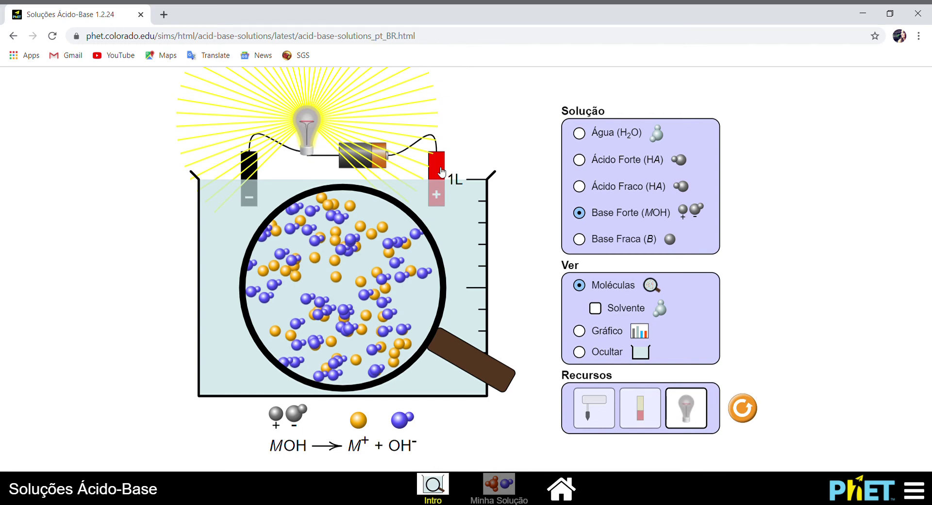
left_click_drag(441, 171, 441, 133)
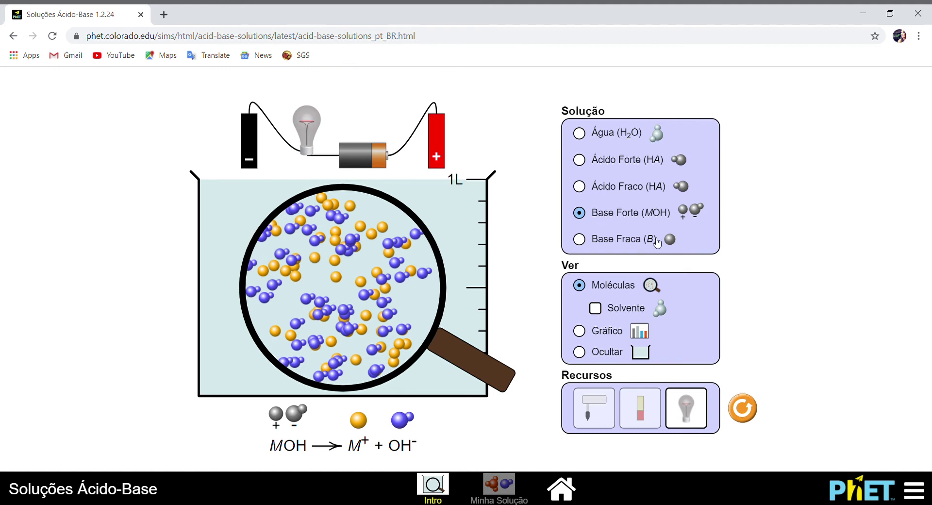
Test the strong base's pH with the indicator paper, comparing it to the colour scale, and with the pH meter
left_click(639, 408)
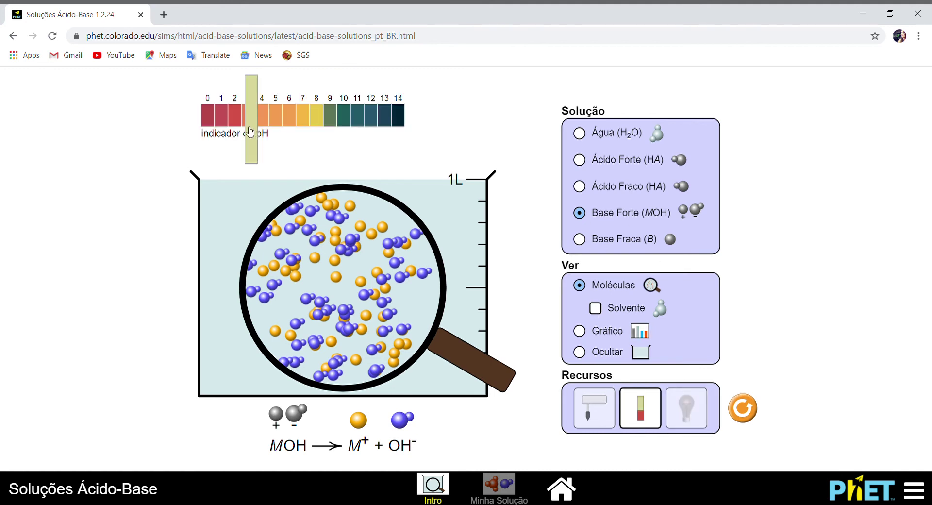
left_click_drag(253, 135, 386, 125)
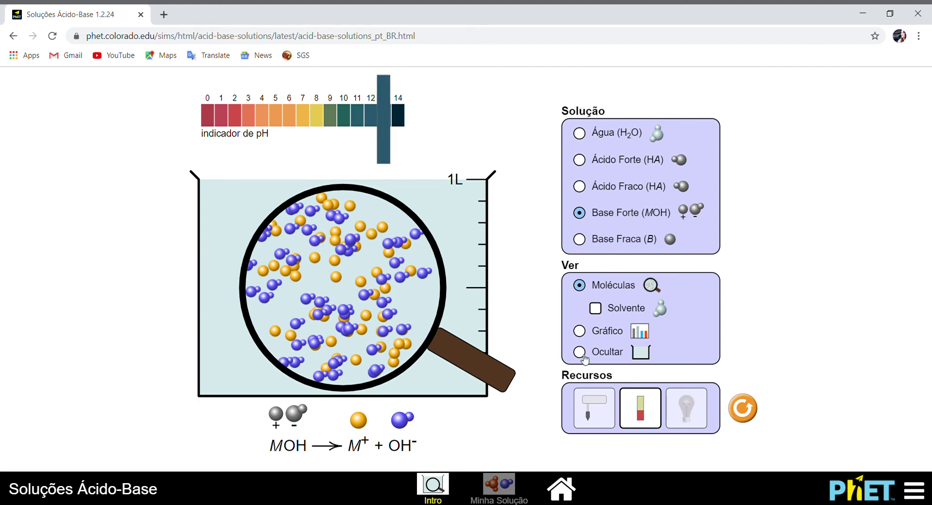
left_click(593, 408)
mouse_move(447, 131)
left_mouse_down()
mouse_move(446, 153)
mouse_move(446, 119)
left_mouse_up()
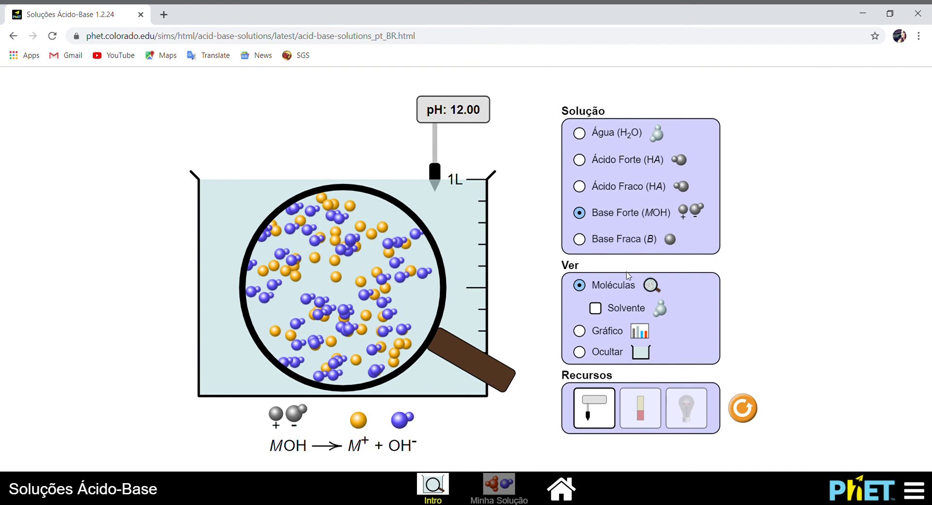
Switch the solution to Base Fraca (B) and test its pH with the meter and with indicator paper held against the colour scale
left_click(580, 240)
mouse_move(462, 124)
left_mouse_down()
mouse_move(463, 166)
mouse_move(464, 117)
left_mouse_up()
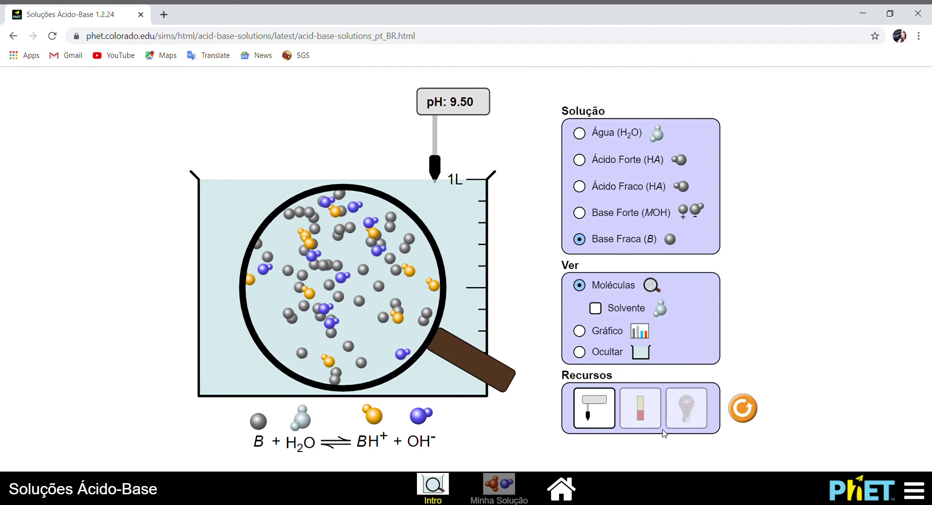
left_click(647, 420)
left_click_drag(383, 132, 362, 137)
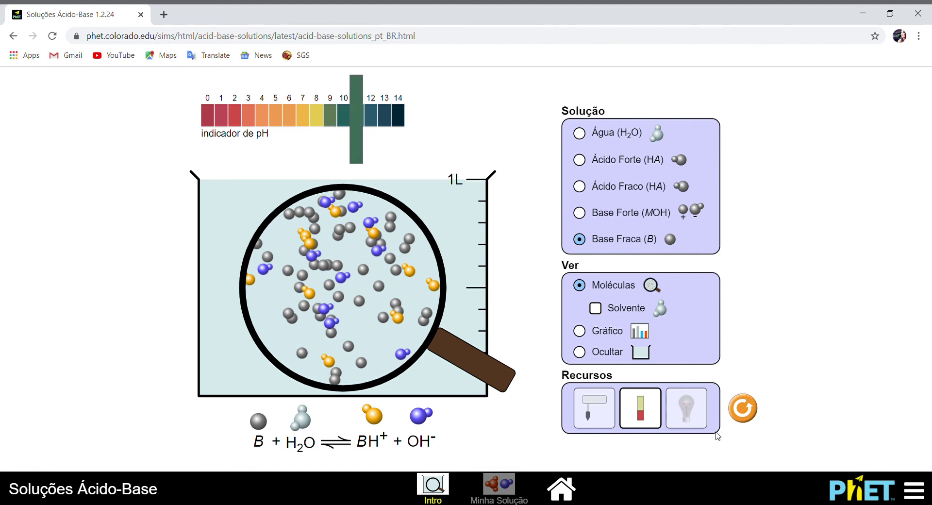
Test the weak base's conductivity by lowering the bulb circuit's electrodes into the solution and lifting them out
left_click(693, 414)
left_click_drag(435, 144, 434, 188)
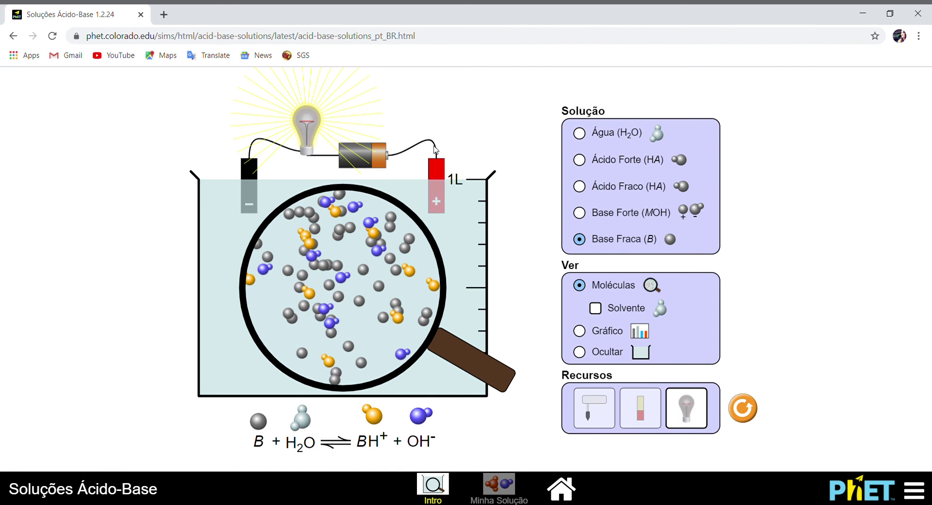
left_click_drag(438, 171, 437, 132)
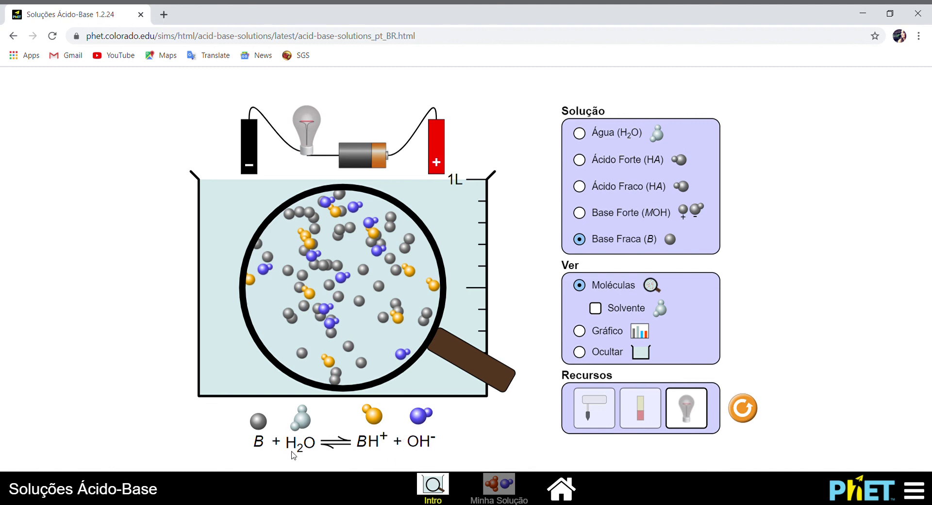
Examine the reaction equations and molecules of the strong base, the weak acid and the strong acid in turn
left_click(584, 217)
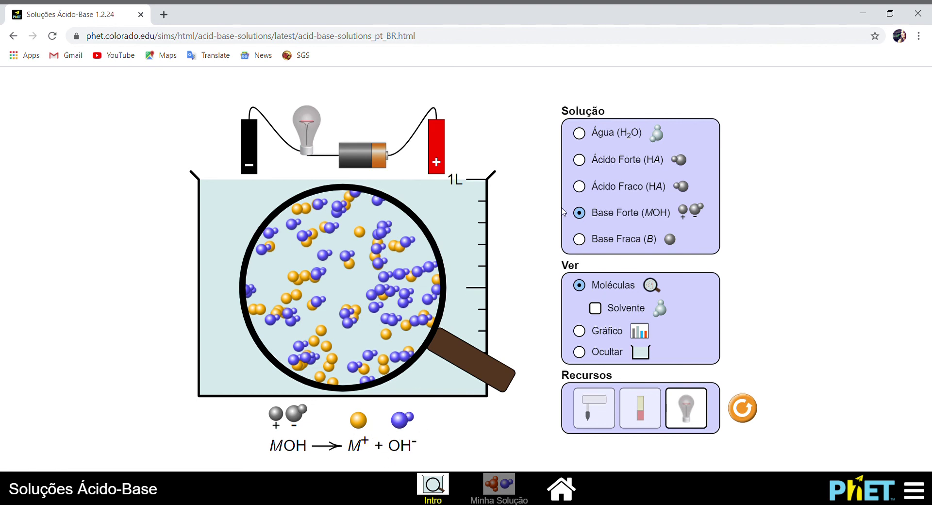
left_click(588, 192)
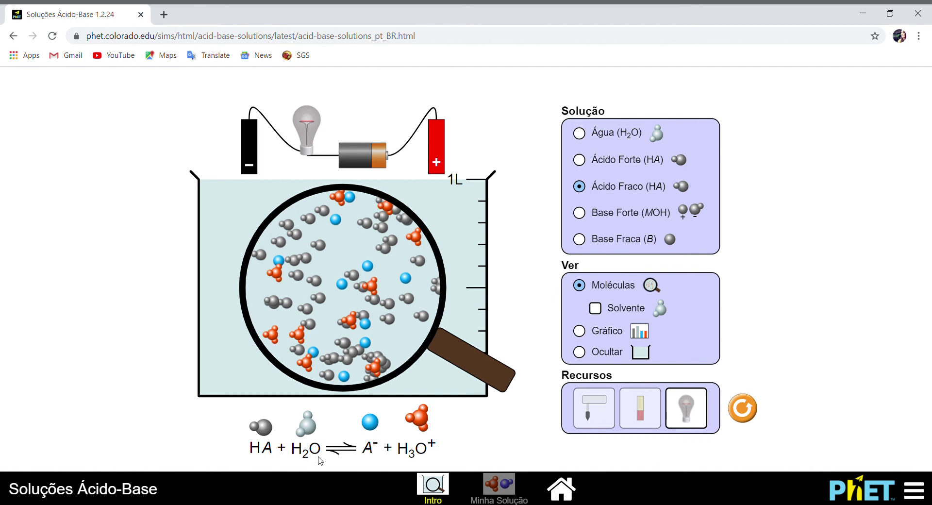
left_click(579, 160)
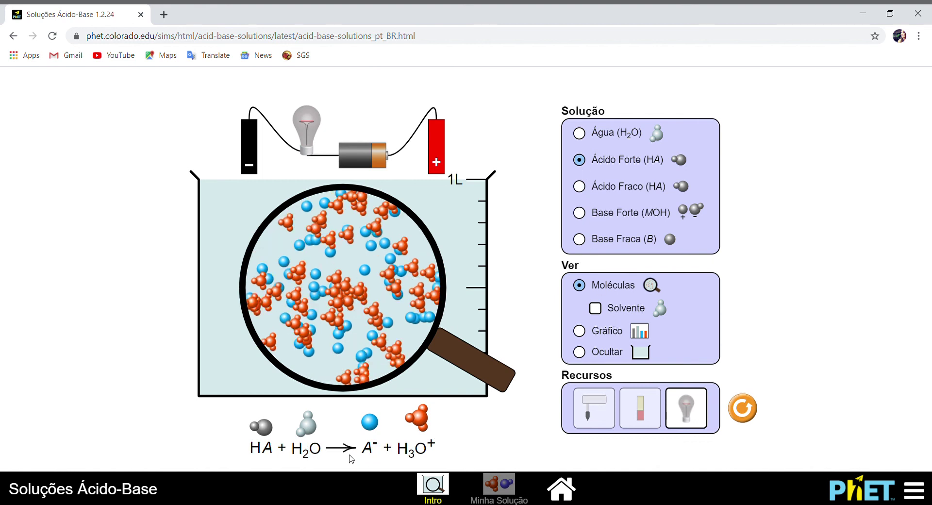